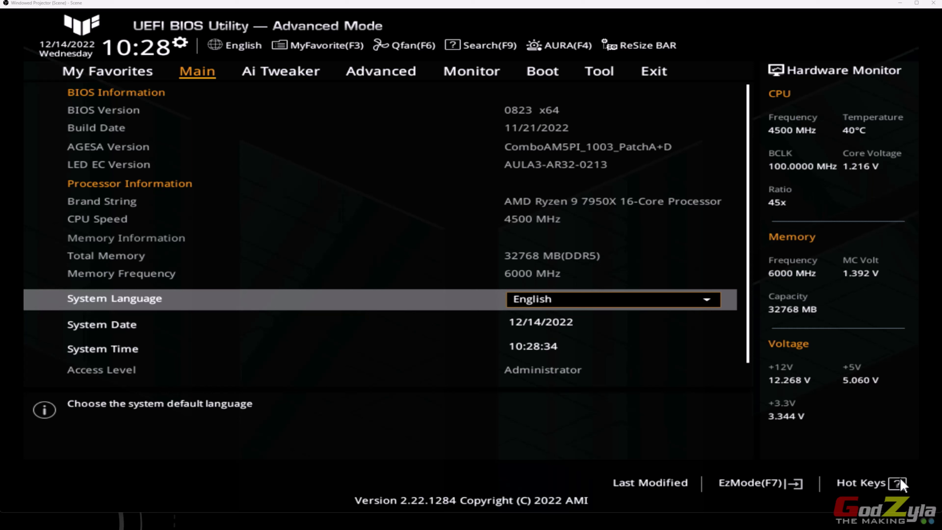
# Examine the Ai Tweaker settings from Ai Overclock Tuner down past Precision Boost Overdrive and DIGI + VRM to Tweaker's Paradise
pyautogui.press('Right')
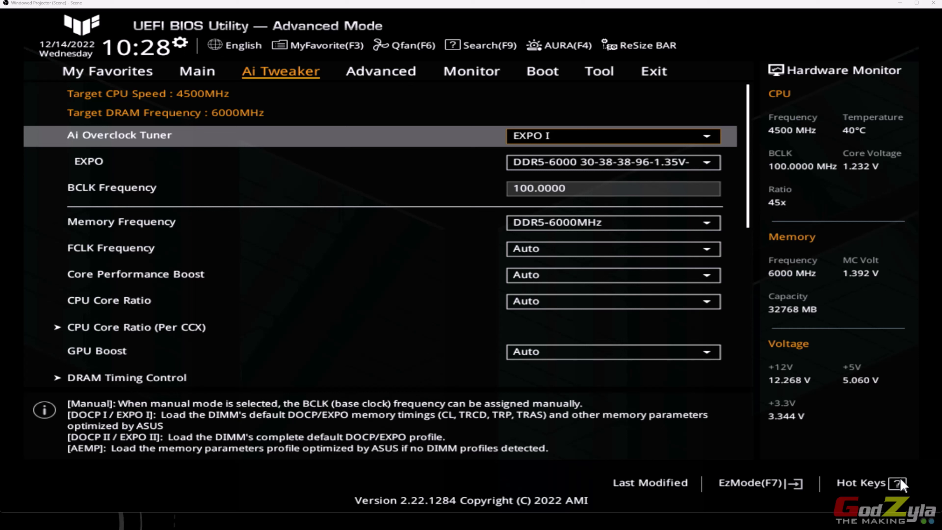
pyautogui.press('Down')
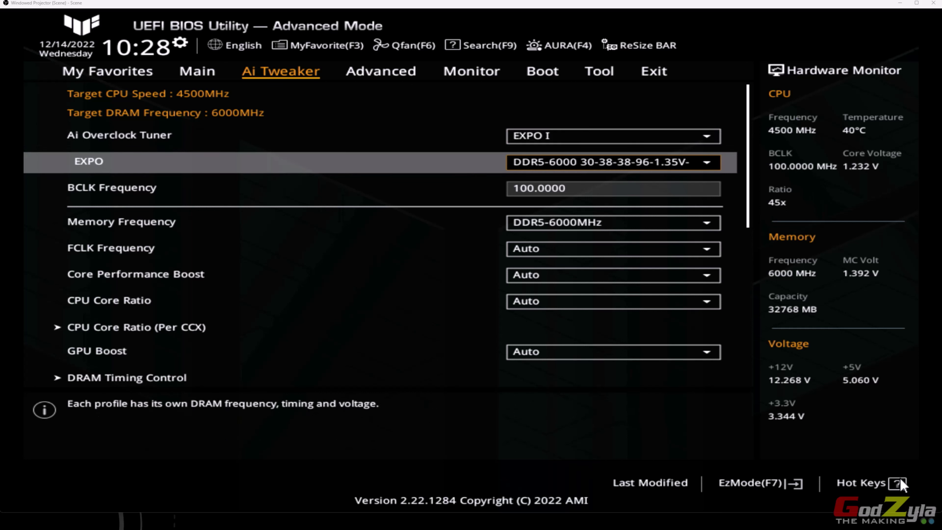
pyautogui.press('Down')
pyautogui.press('Down')
pyautogui.press('Down')
pyautogui.press('Down')
pyautogui.press('Down')
pyautogui.press('Down')
pyautogui.press('Down')
pyautogui.press('Down')
pyautogui.press('Down')
pyautogui.press('Down')
pyautogui.press('Down')
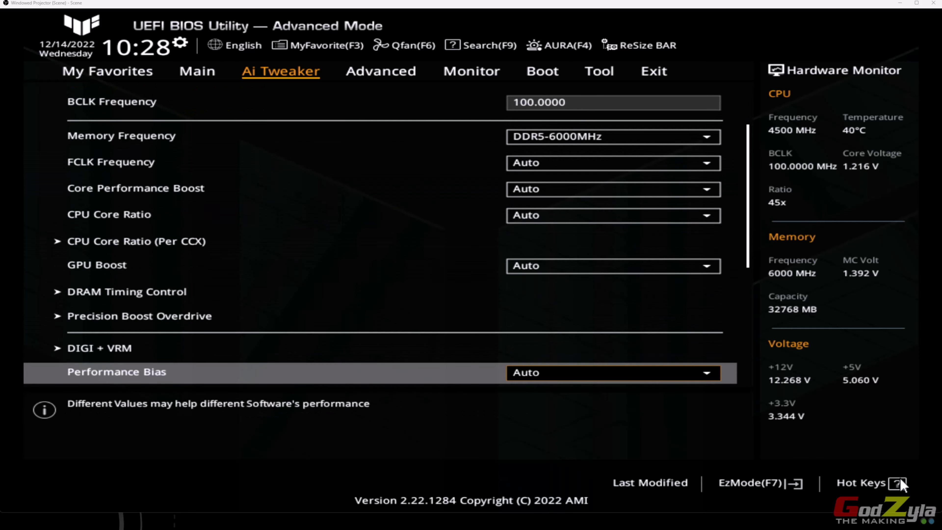
pyautogui.press('Up')
pyautogui.press('Down')
pyautogui.press('Down')
pyautogui.press('Down')
pyautogui.press('Down')
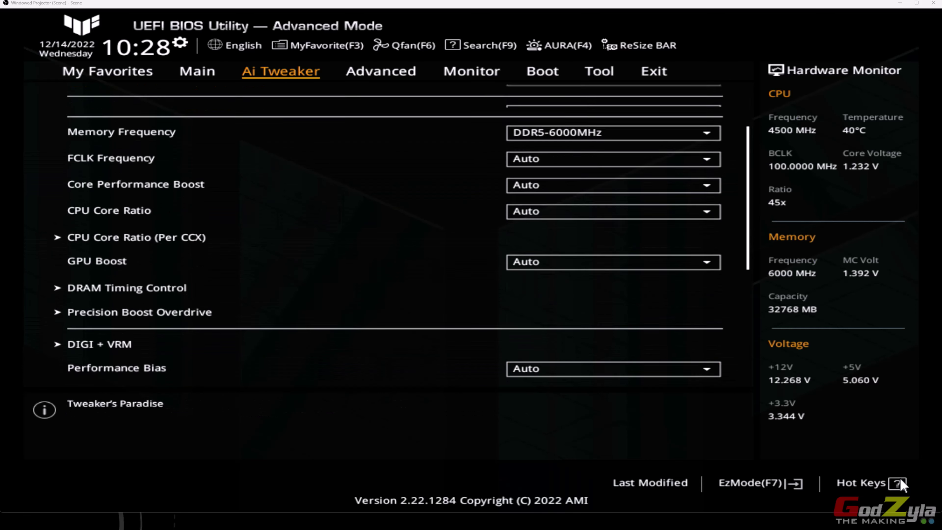
pyautogui.press('Up')
pyautogui.press('Down')
pyautogui.press('Up')
pyautogui.press('Up')
pyautogui.press('Up')
pyautogui.press('Up')
pyautogui.press('Up')
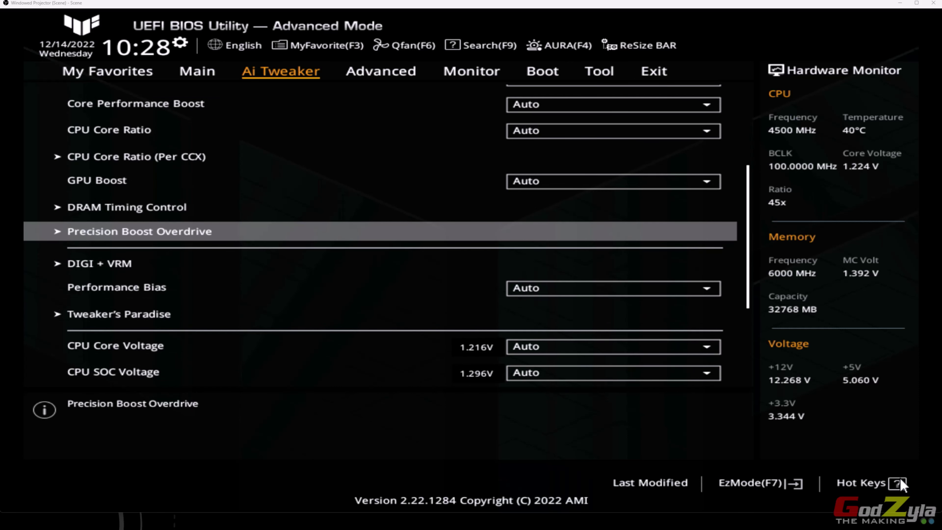
# Open the AMD Overclocking setup page in the Advanced settings
pyautogui.press('Right')
pyautogui.press('Down')
pyautogui.press('Down')
pyautogui.press('Down')
pyautogui.press('Down')
pyautogui.press('Down')
pyautogui.press('Down')
pyautogui.press('Down')
pyautogui.press('Down')
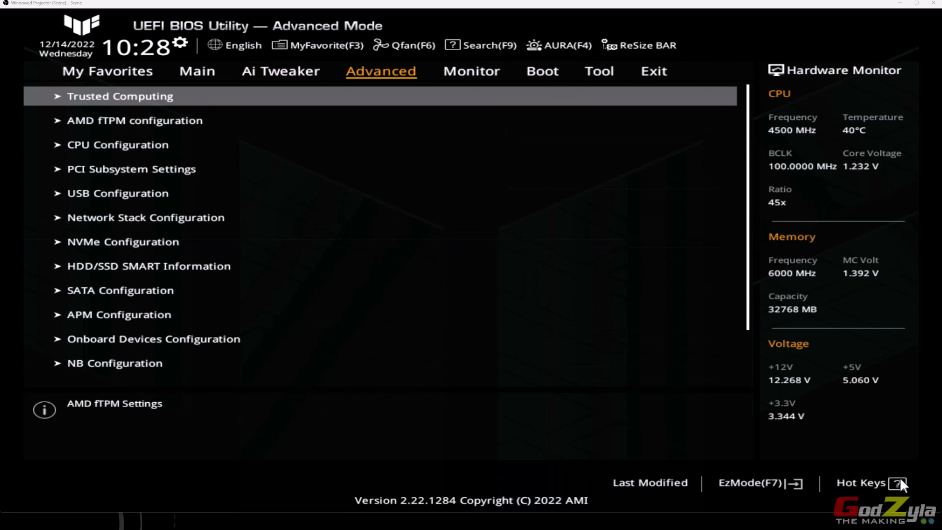
pyautogui.press('Down')
pyautogui.press('Down')
pyautogui.press('Down')
pyautogui.press('Down')
pyautogui.press('Down')
pyautogui.press('Down')
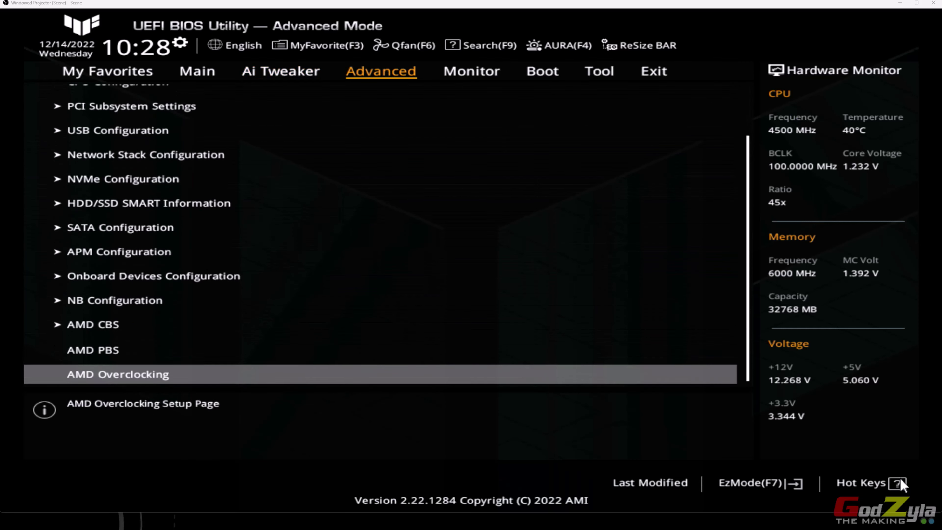
pyautogui.press('Return')
pyautogui.press('Down')
pyautogui.press('Down')
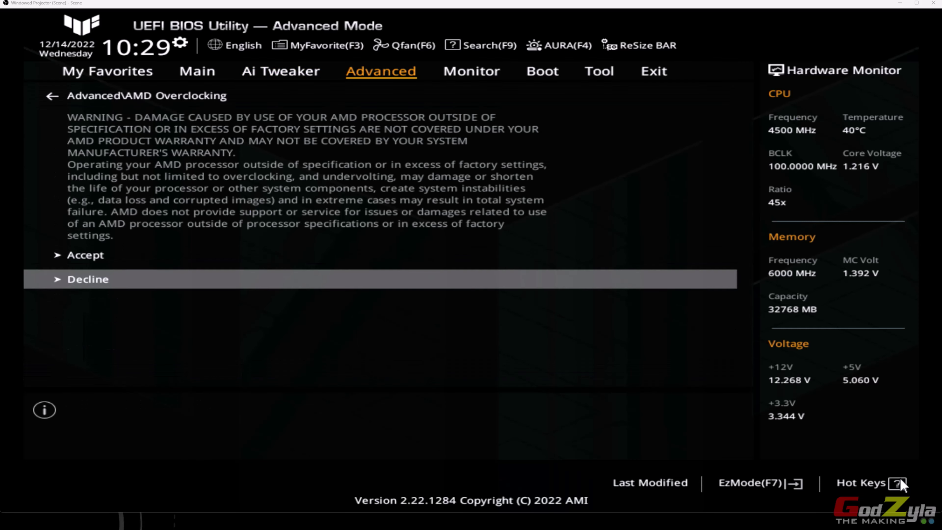
# Accept the AMD overclocking warning and open the Precision Boost Overdrive page under AMD Overclocking
pyautogui.press('Up')
pyautogui.press('Return')
pyautogui.press('Down')
pyautogui.press('Down')
pyautogui.press('Down')
pyautogui.press('Return')
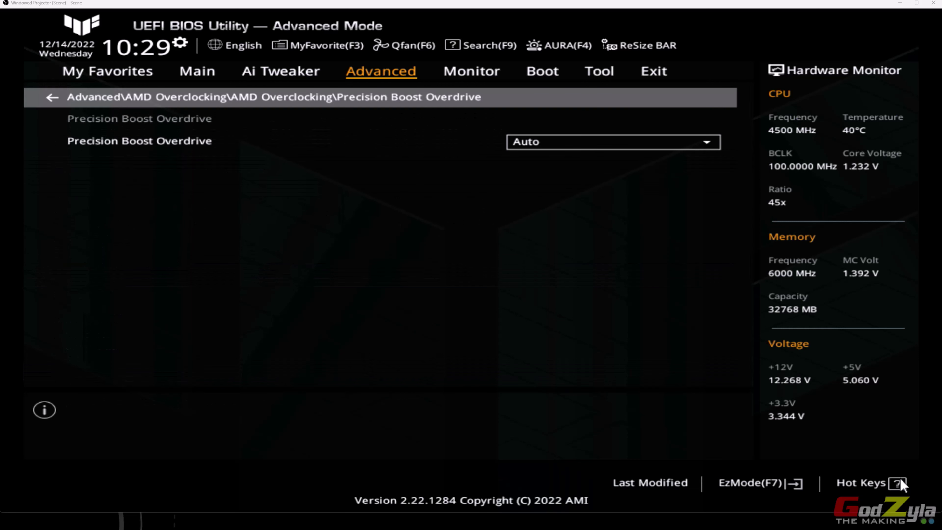
# Set Precision Boost Overdrive on the AMD Overclocking page to Advanced
pyautogui.press('Down')
pyautogui.press('Return')
pyautogui.press('Down')
pyautogui.press('Down')
pyautogui.press('Down')
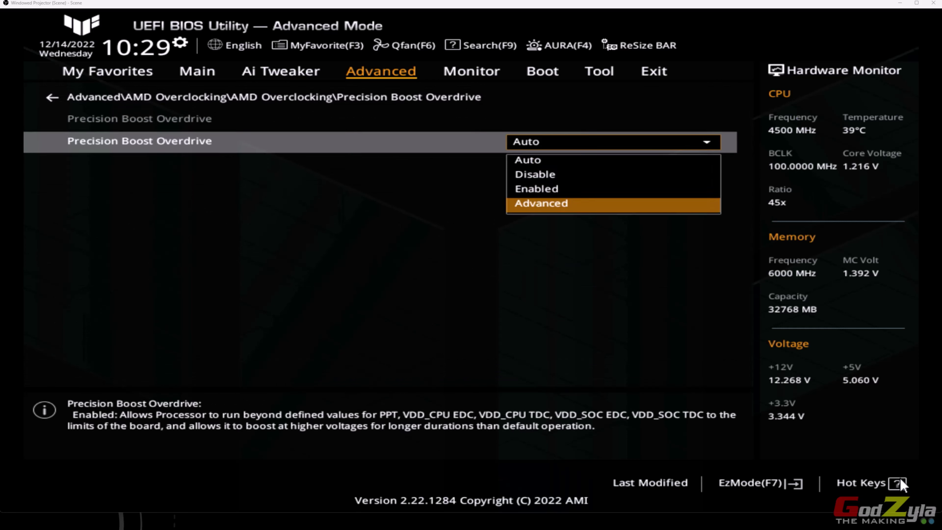
pyautogui.press('Return')
# Examine the PBO Limits mode, the PPT, TDC and EDC limits, and the remaining Precision Boost Overdrive options
pyautogui.press('Down')
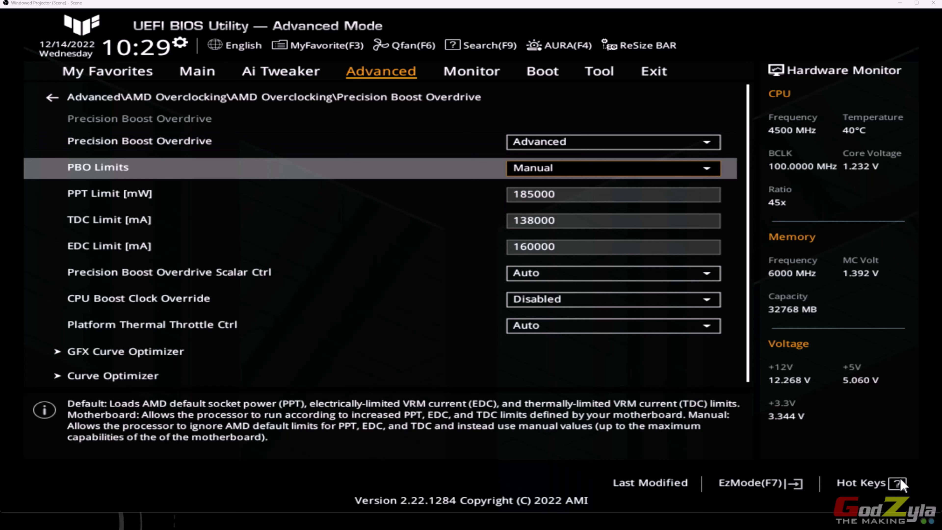
pyautogui.press('Down')
pyautogui.press('Up')
pyautogui.press('Up')
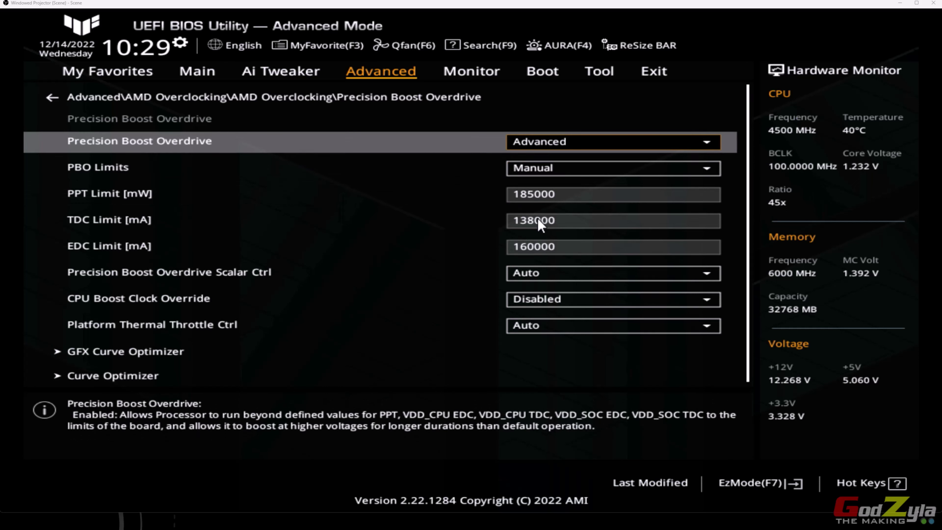
pyautogui.press('Down')
pyautogui.press('Down')
pyautogui.press('Down')
pyautogui.press('Down')
pyautogui.press('Down')
pyautogui.press('Down')
pyautogui.press('Down')
pyautogui.press('Down')
pyautogui.press('Down')
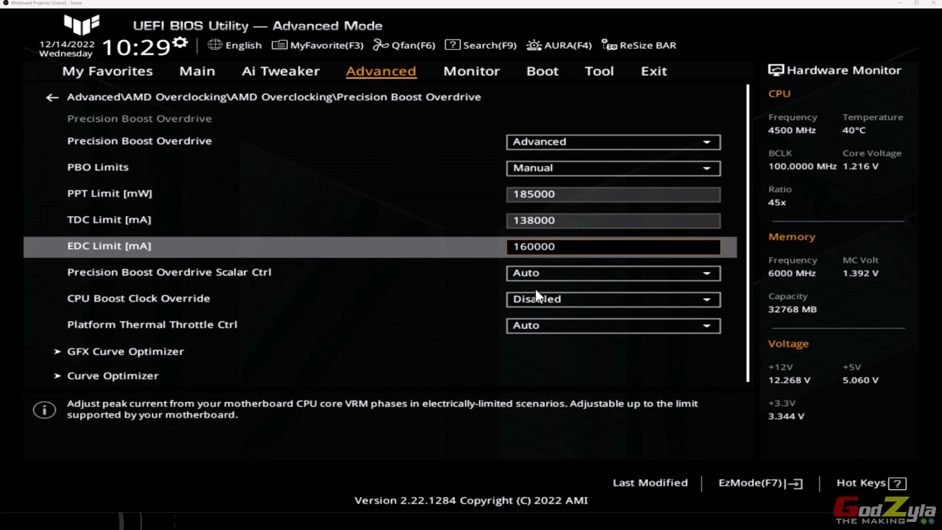
# Open the Curve Optimizer page and examine its core mode, all-core sign and all-core magnitude settings
pyautogui.press('Return')
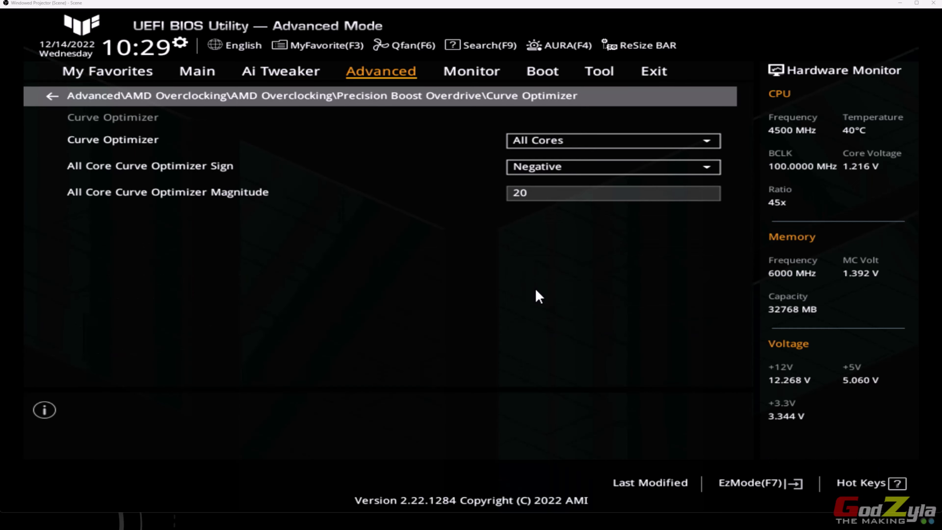
pyautogui.press('Down')
pyautogui.press('Down')
pyautogui.press('Down')
pyautogui.press('Down')
pyautogui.press('Up')
pyautogui.press('Down')
pyautogui.press('Down')
pyautogui.press('Down')
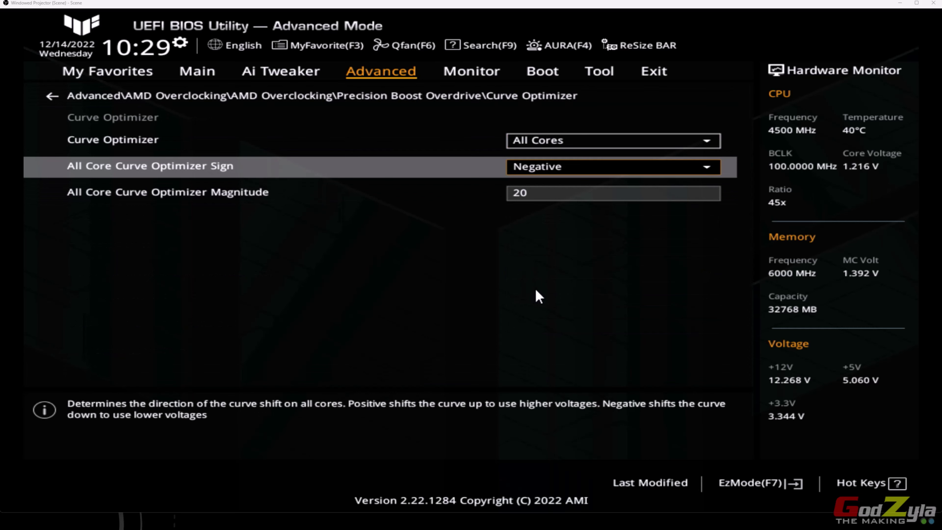
pyautogui.press('Up')
pyautogui.press('Up')
pyautogui.press('Up')
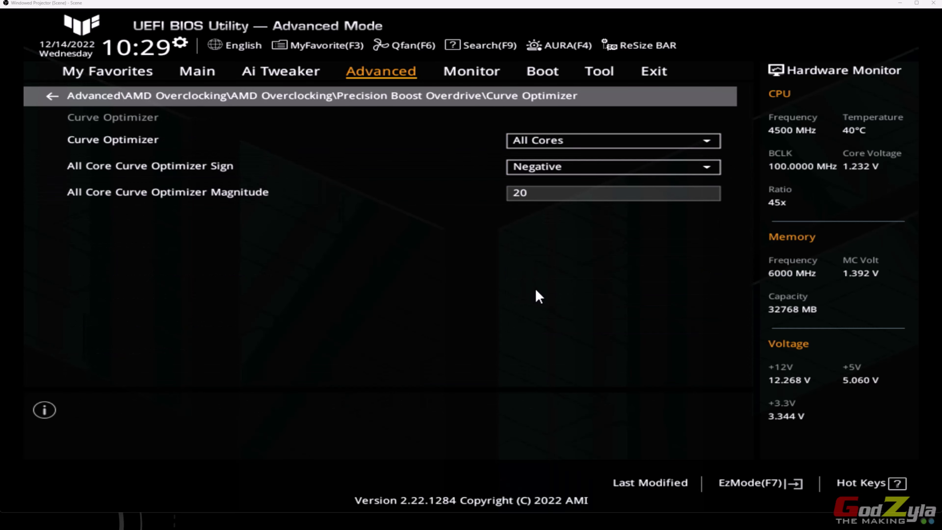
# Return from Curve Optimizer to the Precision Boost Overdrive page and review its power and current limits
pyautogui.press('Return')
pyautogui.press('Up')
pyautogui.press('Up')
pyautogui.press('Up')
pyautogui.press('Up')
pyautogui.press('Up')
pyautogui.press('Up')
pyautogui.press('Up')
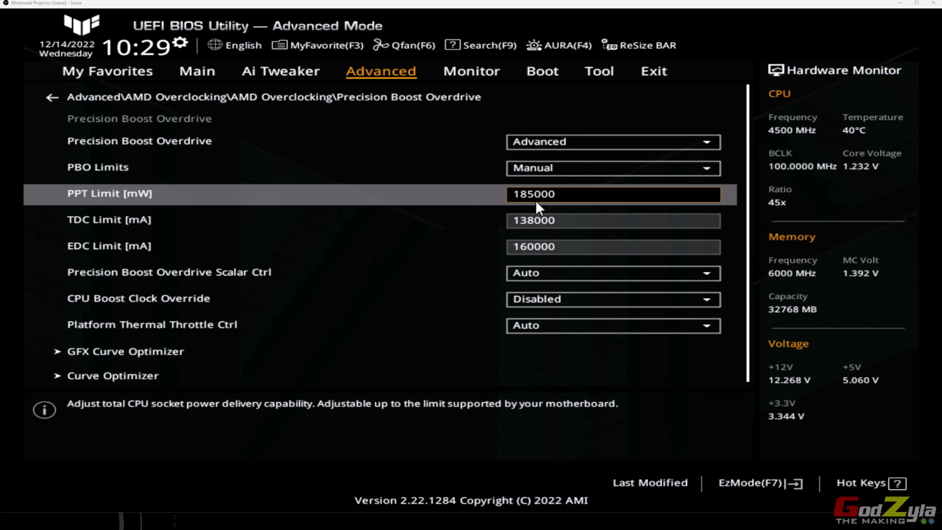
pyautogui.press('Up')
pyautogui.press('Up')
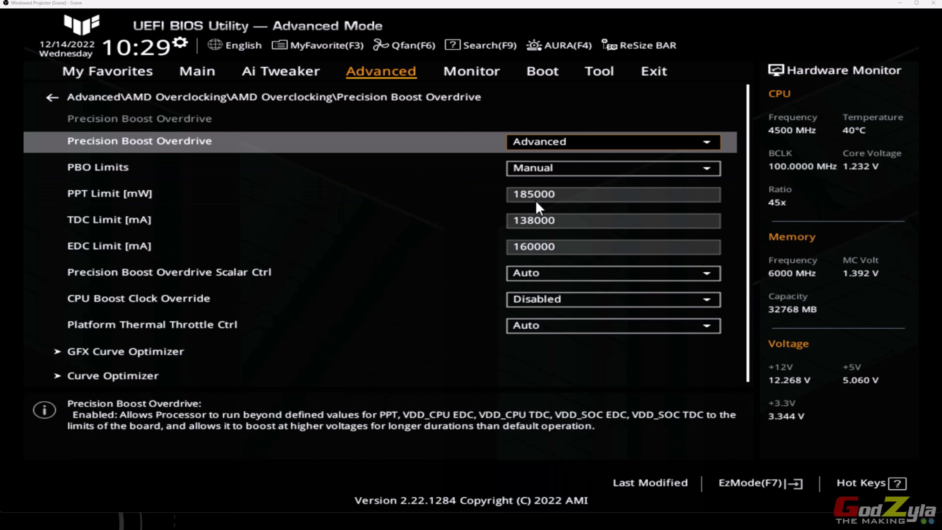
# Set Precision Boost Overdrive on the AMD Overclocking page back to Auto
pyautogui.press('Return')
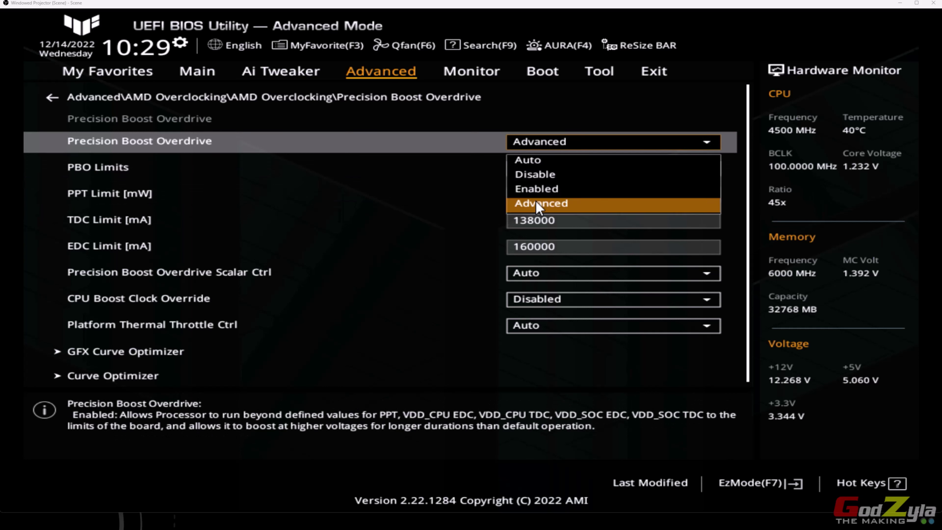
pyautogui.press('Up')
pyautogui.press('Up')
pyautogui.press('Up')
pyautogui.press('Return')
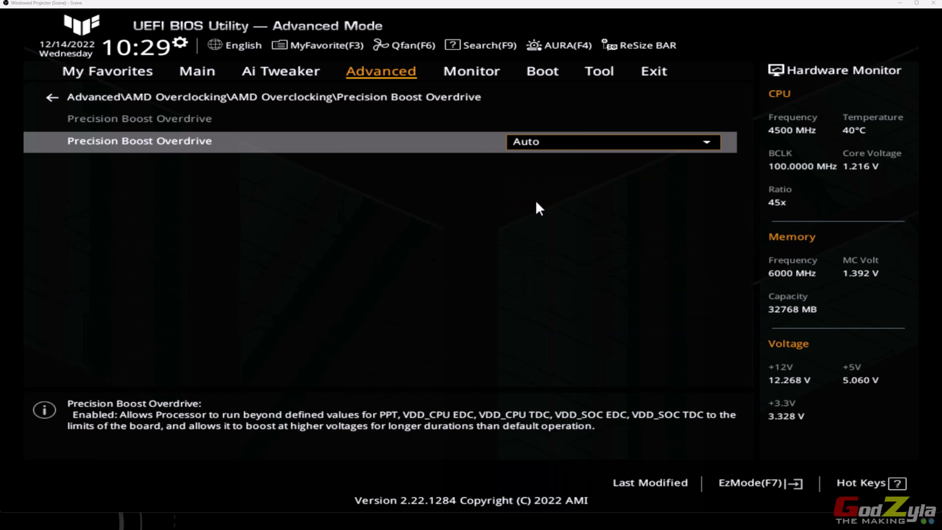
# Leave the AMD Overclocking page and open the Precision Boost Overdrive page under Ai Tweaker
pyautogui.press('Up')
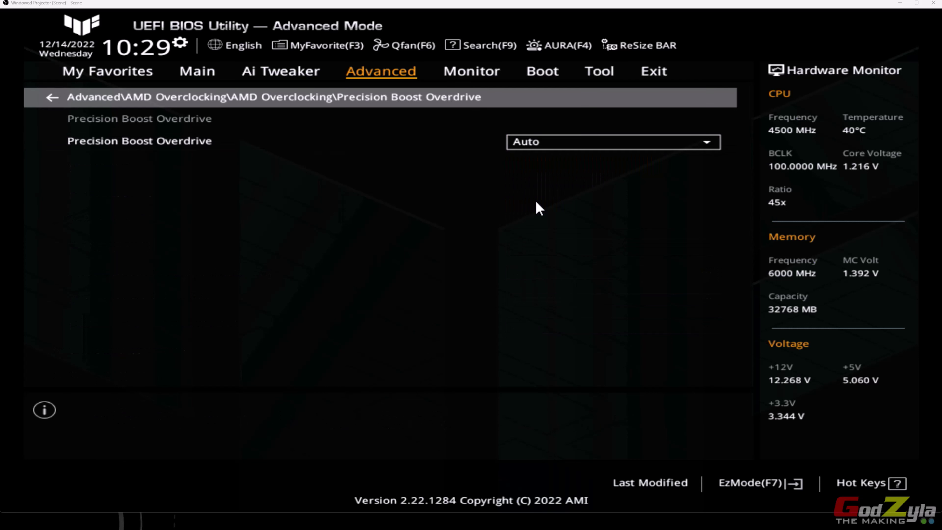
pyautogui.press('Return')
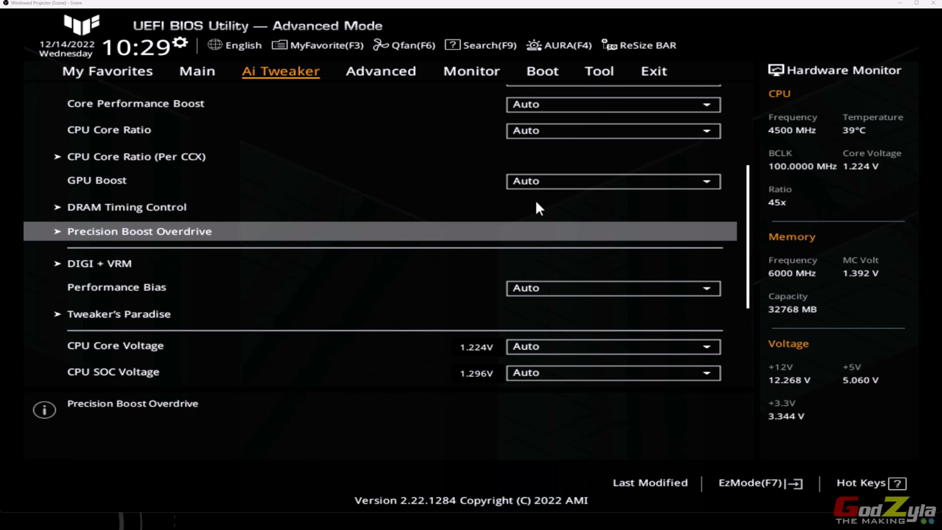
pyautogui.press('Return')
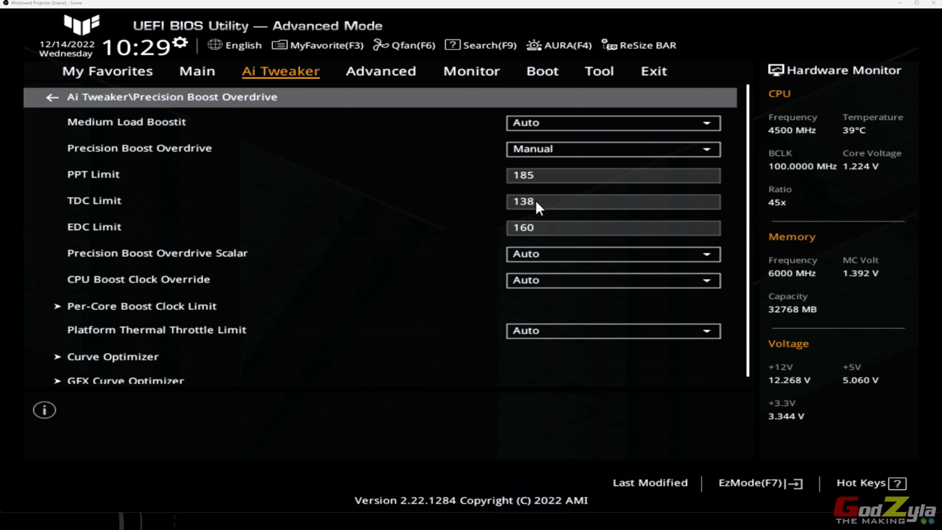
# Examine the Precision Boost Overdrive mode and the PPT, TDC and EDC limits on the Ai Tweaker page
pyautogui.press('Down')
pyautogui.press('Down')
pyautogui.press('Down')
pyautogui.press('Down')
pyautogui.press('Down')
pyautogui.press('Down')
pyautogui.press('Up')
pyautogui.press('Up')
pyautogui.press('Up')
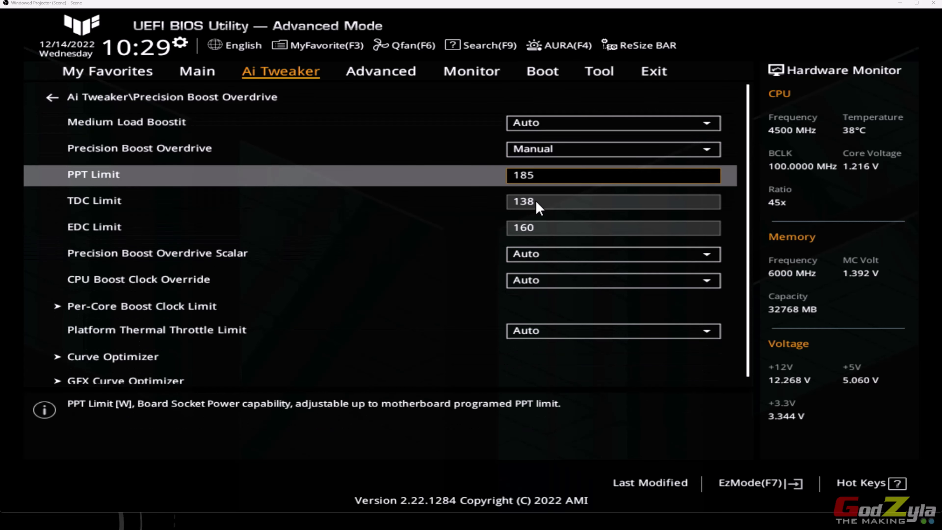
pyautogui.press('Up')
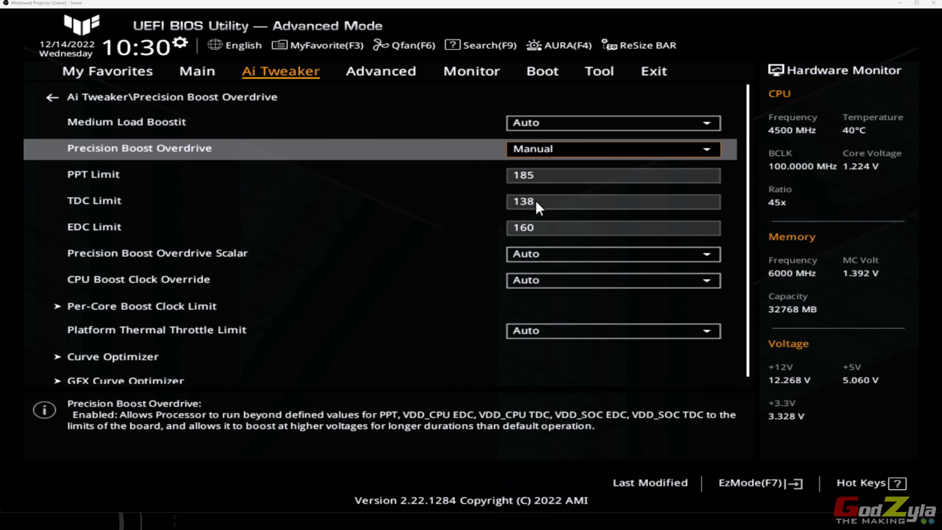
# Set Precision Boost Overdrive under Ai Tweaker to Enhancement
pyautogui.press('Return')
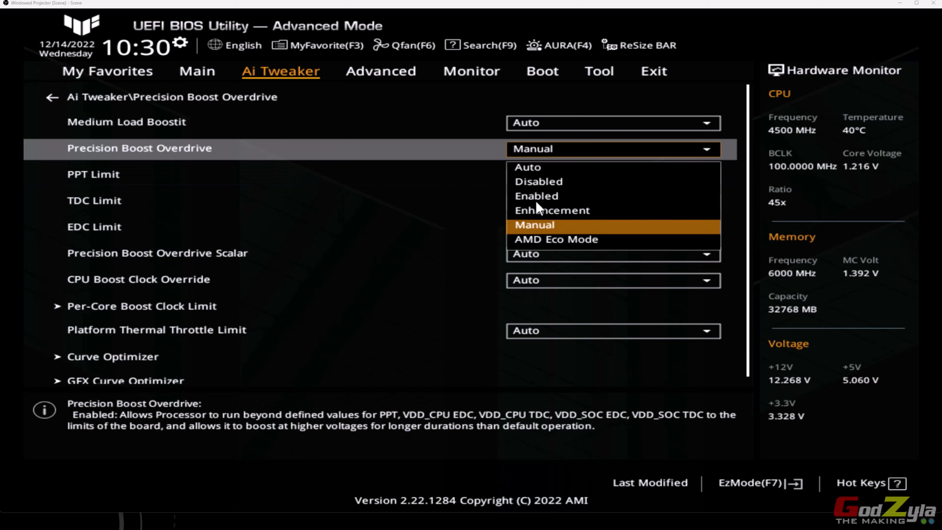
pyautogui.press('Up')
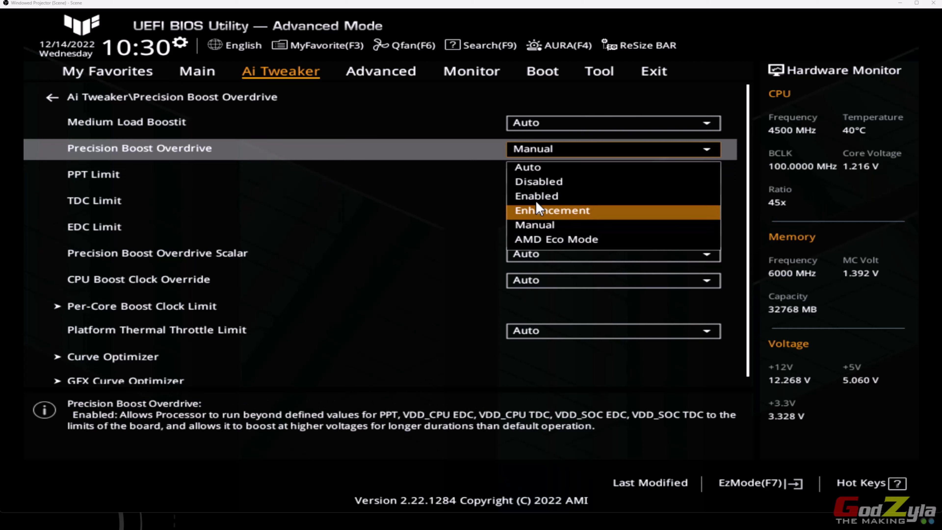
pyautogui.press('Return')
# Set the Thermal Limit to Level 3 (70°C)
pyautogui.press('Down')
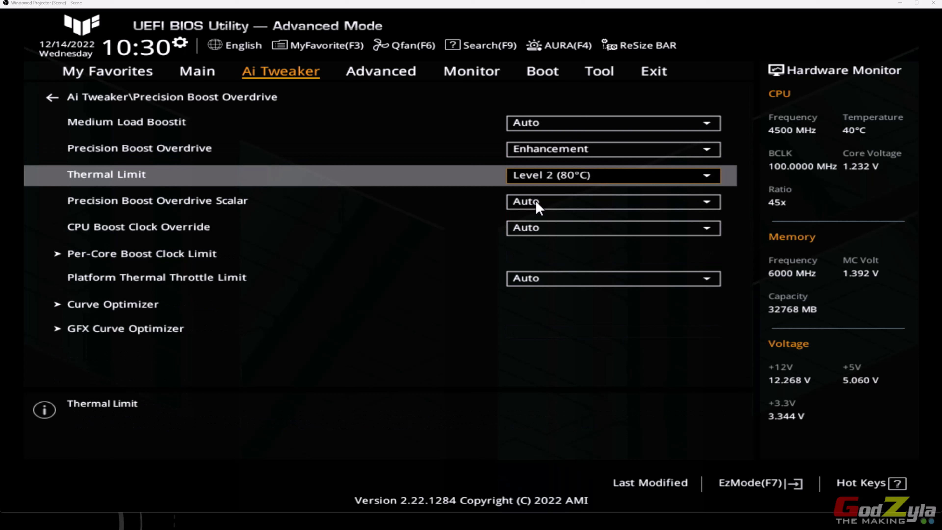
pyautogui.press('Return')
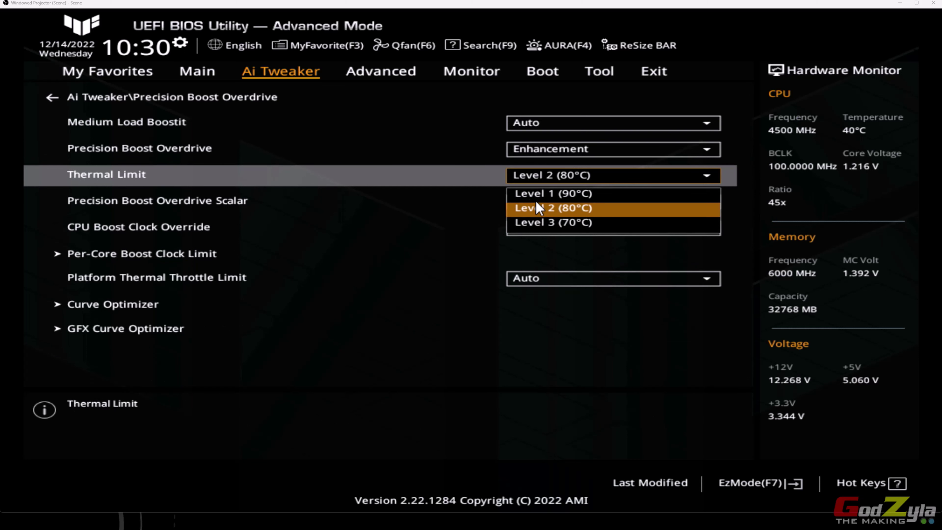
pyautogui.press('Down')
pyautogui.press('Return')
pyautogui.press('Up')
# Set the Thermal Limit to Level 1 (90°C)
pyautogui.press('Down')
pyautogui.press('Return')
pyautogui.press('Up')
pyautogui.press('Up')
pyautogui.press('Return')
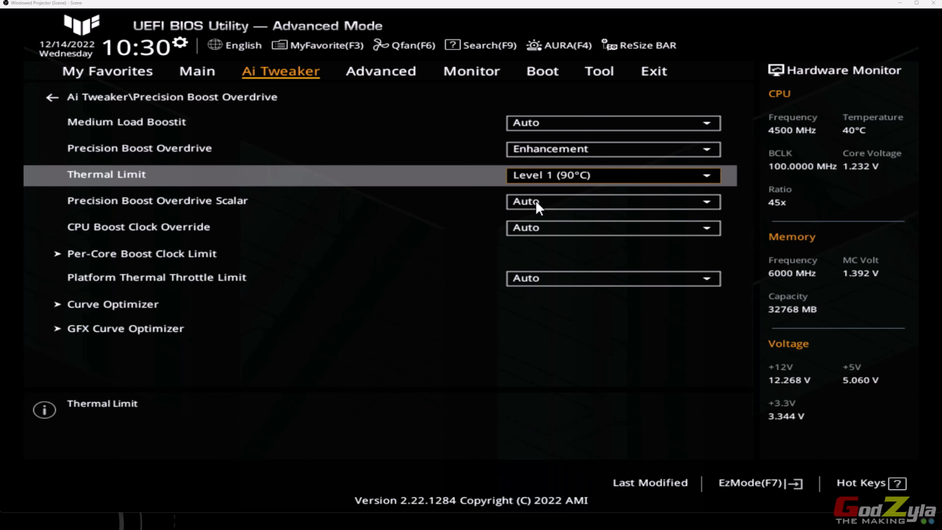
# Set the Thermal Limit to Level 2 (80°C)
pyautogui.press('Return')
pyautogui.press('Down')
pyautogui.press('Return')
# Set Precision Boost Overdrive under Ai Tweaker to AMD Eco Mode
pyautogui.press('Up')
pyautogui.press('Return')
pyautogui.press('Down')
pyautogui.press('Down')
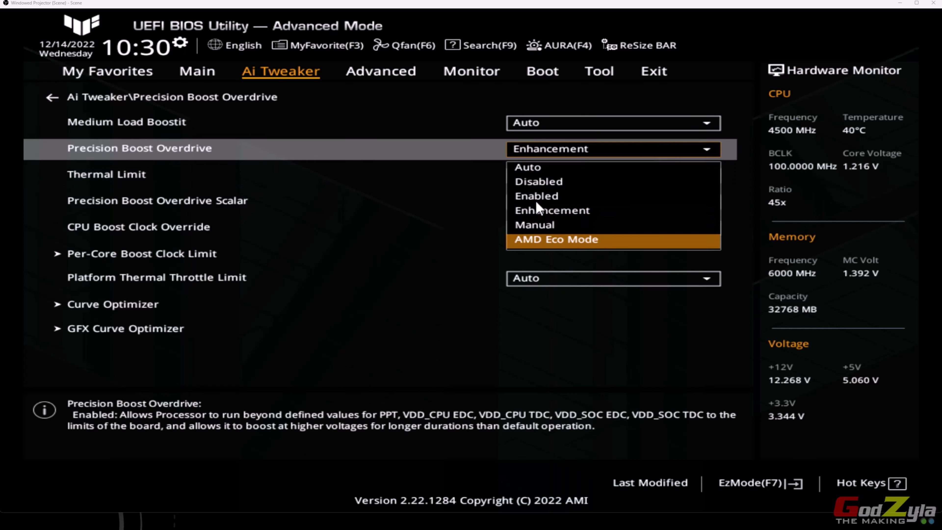
pyautogui.press('Return')
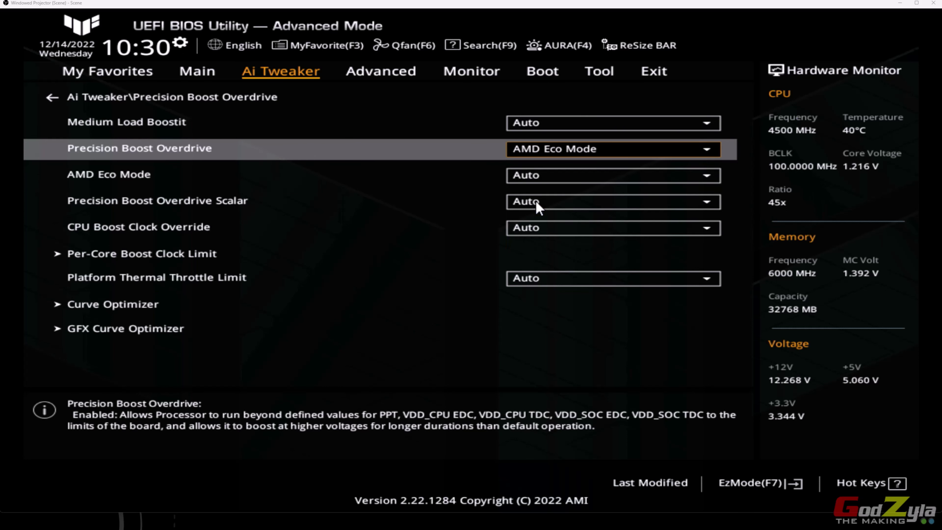
# Examine the AMD Eco Mode choices cTDP 65W, 105W and 170W, and keep the setting on Auto
pyautogui.press('Down')
pyautogui.press('Return')
pyautogui.press('Down')
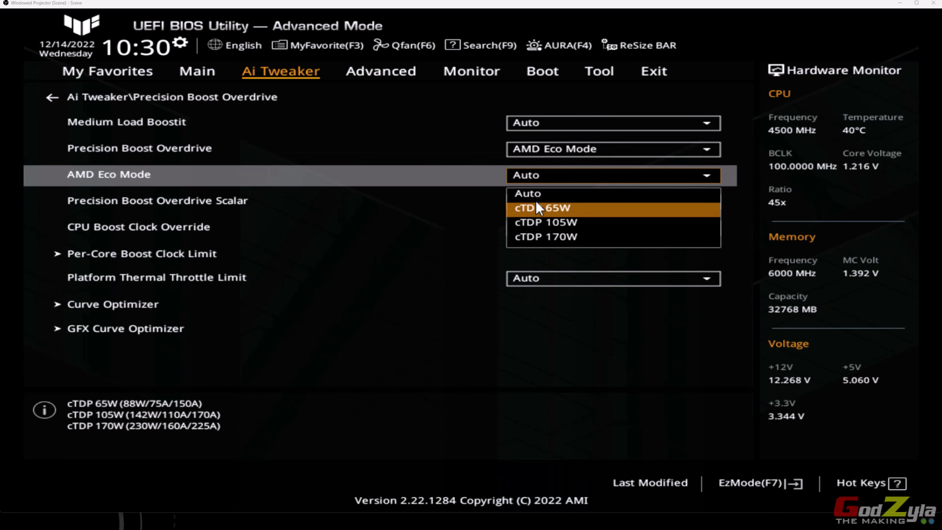
pyautogui.press('Down')
pyautogui.press('Down')
pyautogui.press('Up')
pyautogui.press('Up')
pyautogui.press('Up')
pyautogui.press('Down')
pyautogui.press('Down')
pyautogui.press('Down')
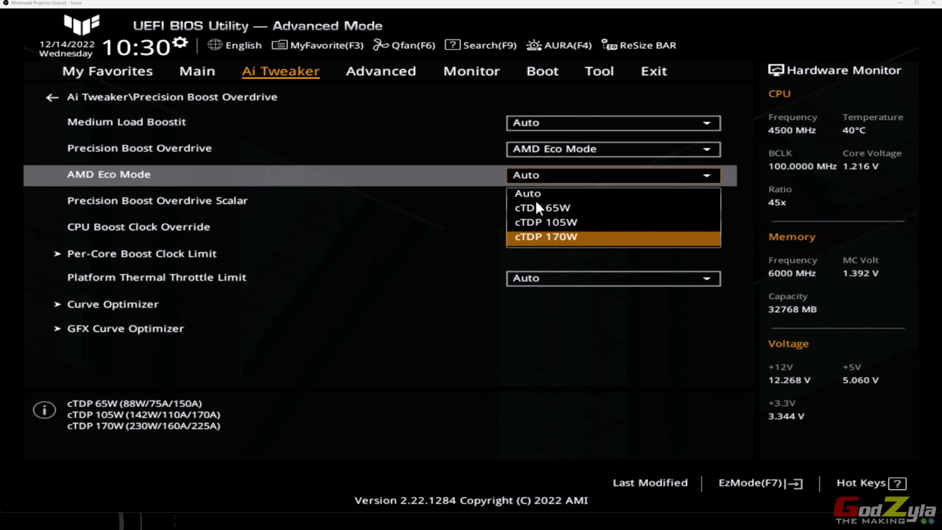
pyautogui.press('Up')
pyautogui.press('Up')
pyautogui.press('Down')
pyautogui.press('Down')
pyautogui.press('Up')
pyautogui.press('Up')
pyautogui.press('Up')
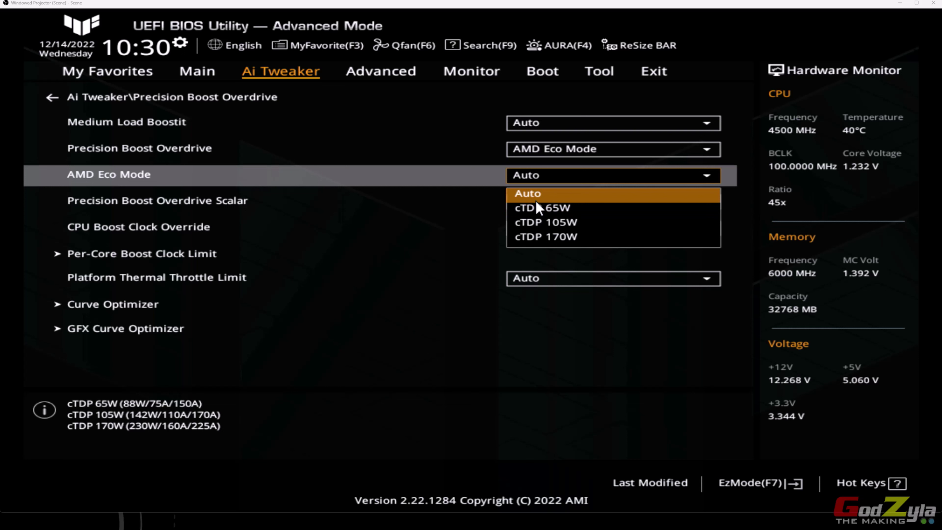
pyautogui.press('Return')
# Set Precision Boost Overdrive to Manual
pyautogui.press('Up')
pyautogui.press('Up')
pyautogui.press('Down')
pyautogui.press('Return')
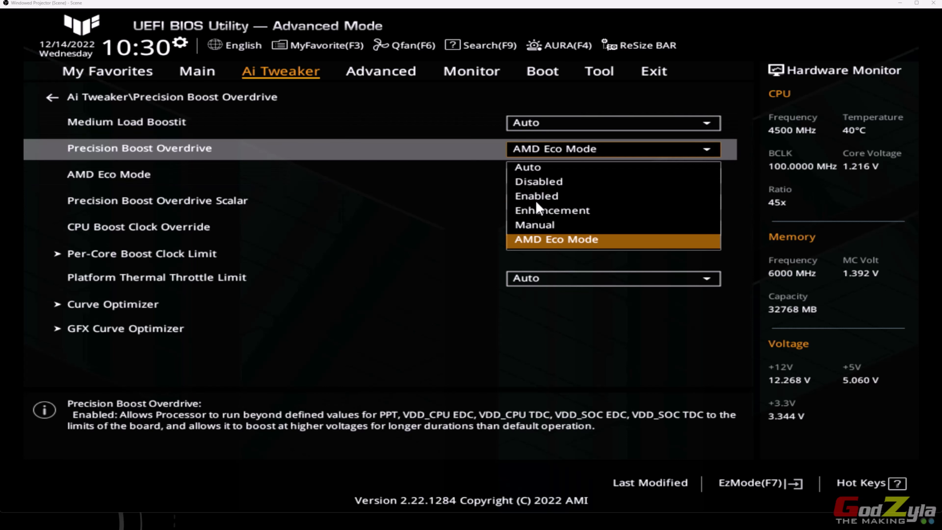
pyautogui.press('Up')
pyautogui.press('Up')
pyautogui.press('Down')
pyautogui.press('Return')
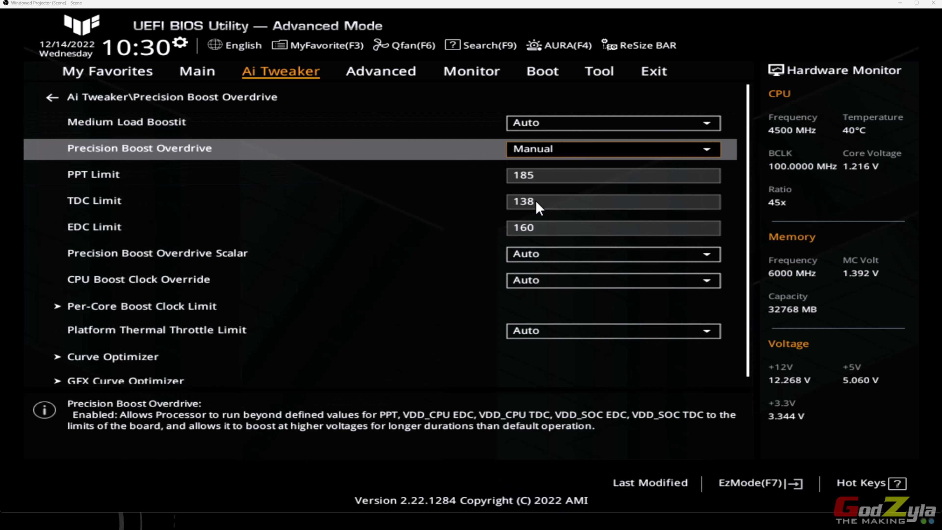
# Examine the manual PPT, TDC and EDC limits and their descriptions
pyautogui.press('Down')
pyautogui.press('Down')
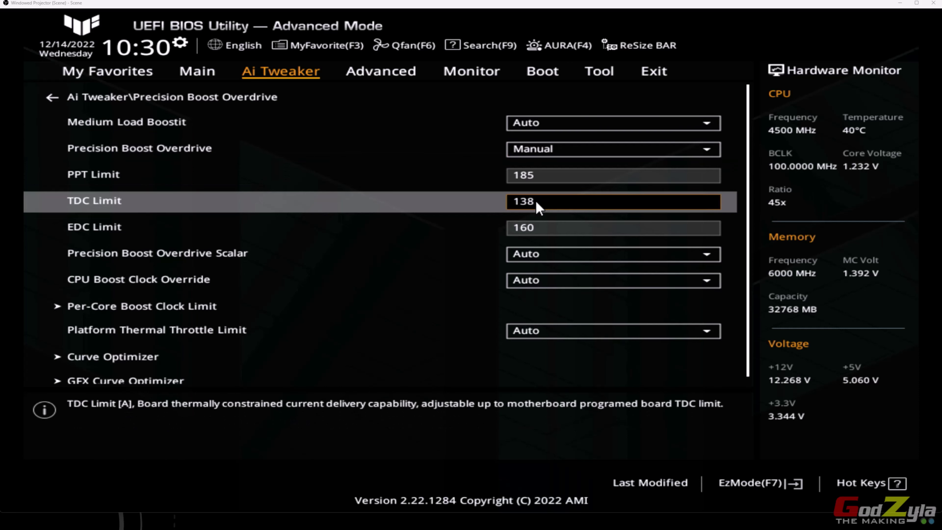
pyautogui.press('Up')
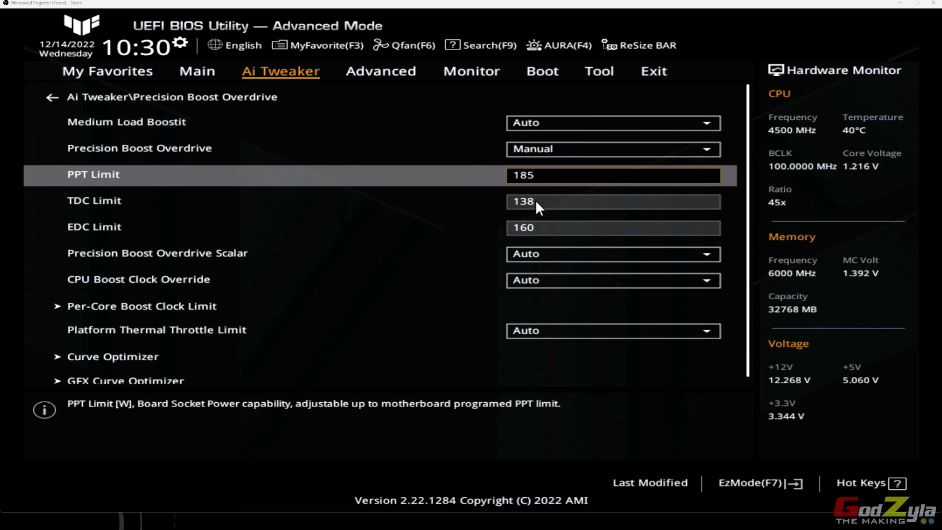
pyautogui.press('Down')
pyautogui.press('Down')
pyautogui.press('Down')
pyautogui.press('Up')
pyautogui.press('Up')
pyautogui.press('Up')
pyautogui.press('Down')
pyautogui.press('Down')
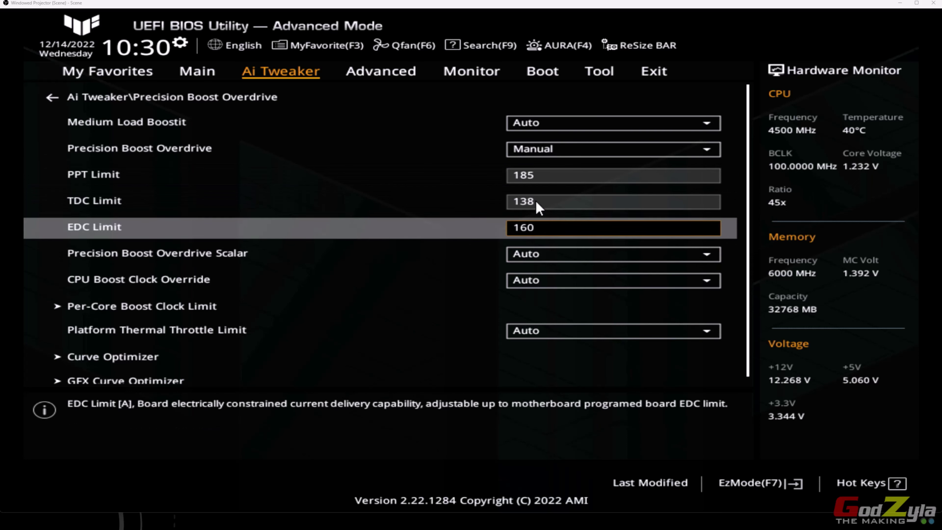
# Open the Curve Optimizer settings and examine the core mode, all-core sign and all-core magnitude
pyautogui.press('Down')
pyautogui.press('Down')
pyautogui.press('Down')
pyautogui.press('Down')
pyautogui.press('Down')
pyautogui.press('Down')
pyautogui.press('Up')
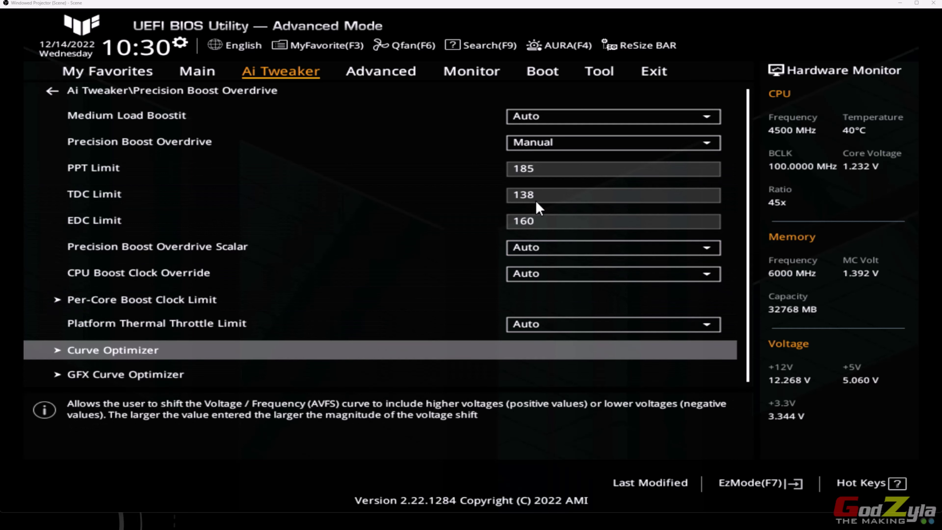
pyautogui.press('Return')
pyautogui.press('Down')
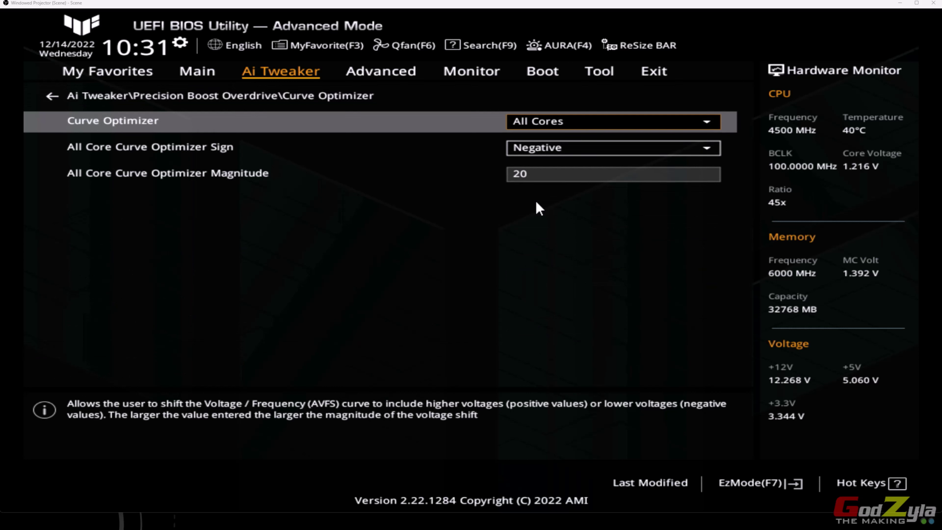
pyautogui.press('Down')
pyautogui.press('Up')
pyautogui.press('Down')
pyautogui.press('Down')
pyautogui.press('Up')
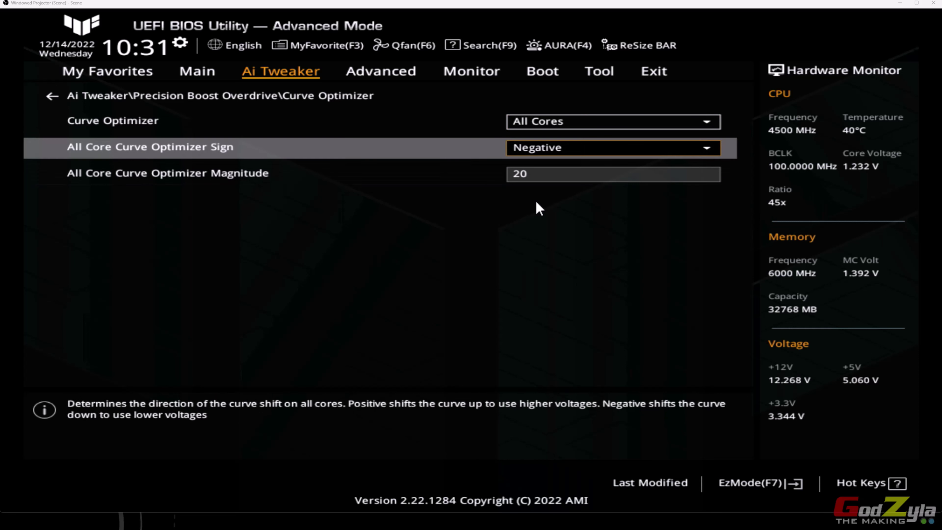
pyautogui.press('Down')
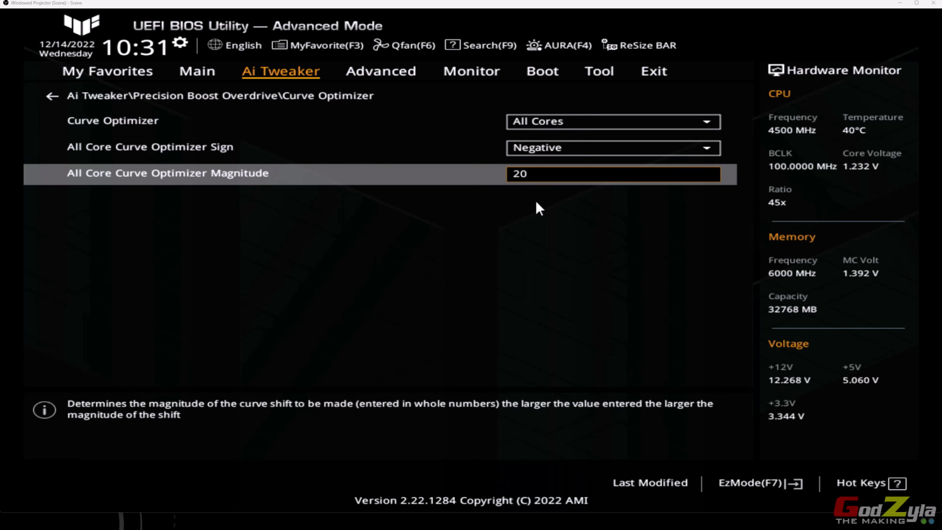
# Leave Curve Optimizer and open the Q-Fan Configuration page under Monitor
pyautogui.press('Escape')
pyautogui.press('Right')
pyautogui.press('Right')
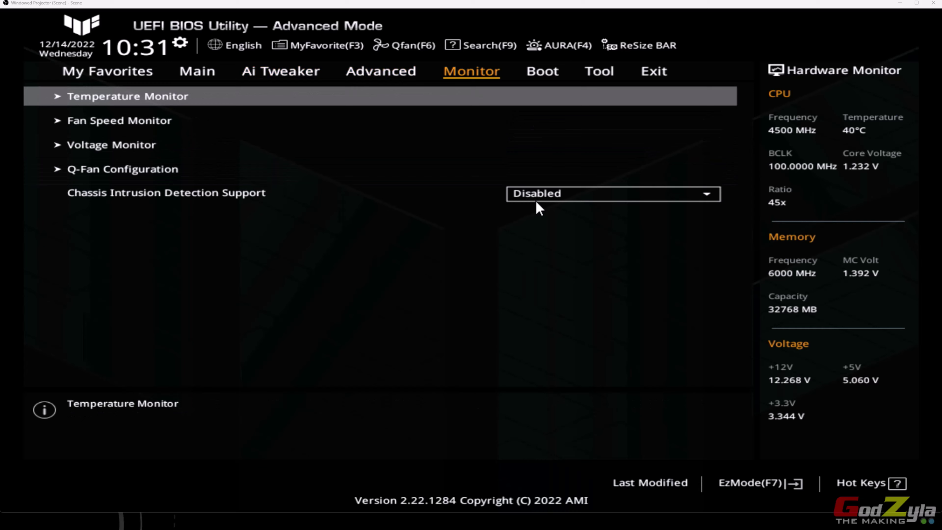
pyautogui.press('Down')
pyautogui.press('Down')
pyautogui.press('Down')
pyautogui.press('Return')
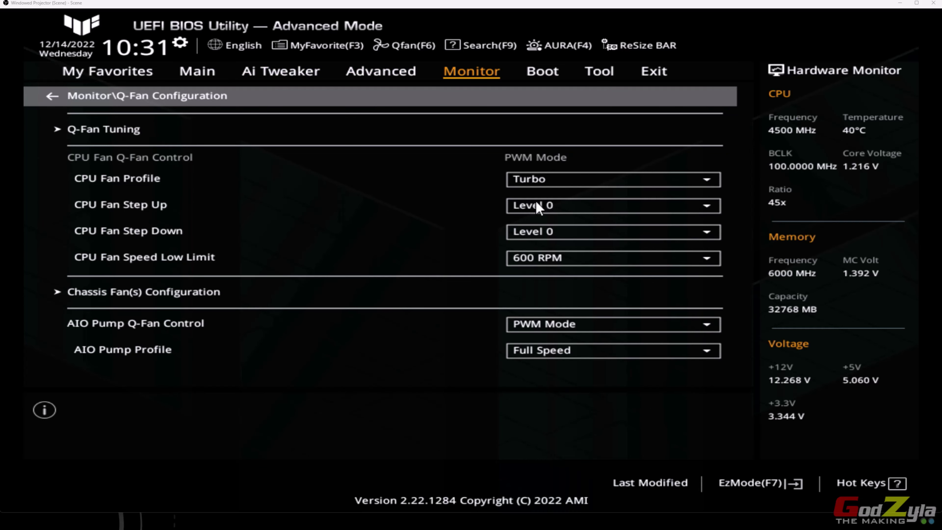
# Examine the CPU fan profile, step up, step down and low speed limit settings, plus the AIO pump profile
pyautogui.press('Down')
pyautogui.press('Down')
pyautogui.press('Down')
pyautogui.press('Up')
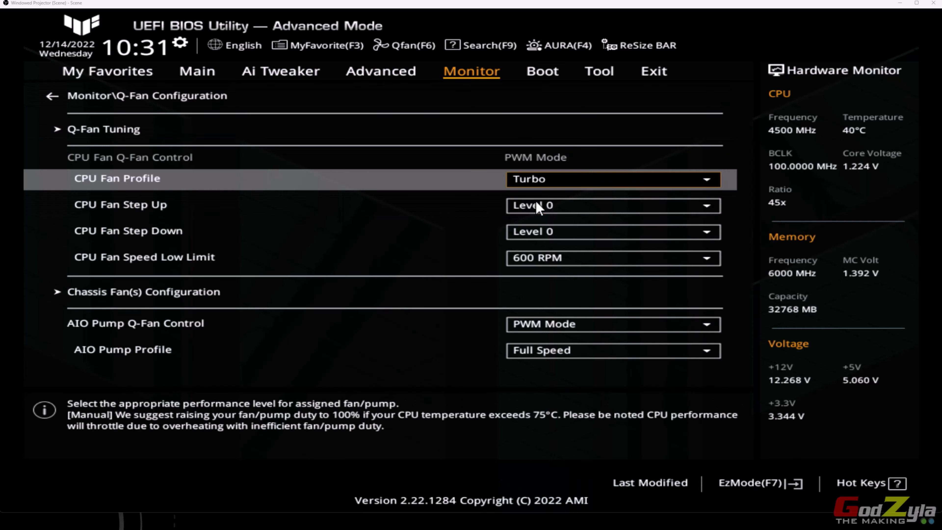
pyautogui.press('Up')
pyautogui.press('Down')
pyautogui.press('Down')
pyautogui.press('Down')
pyautogui.press('Down')
pyautogui.press('Up')
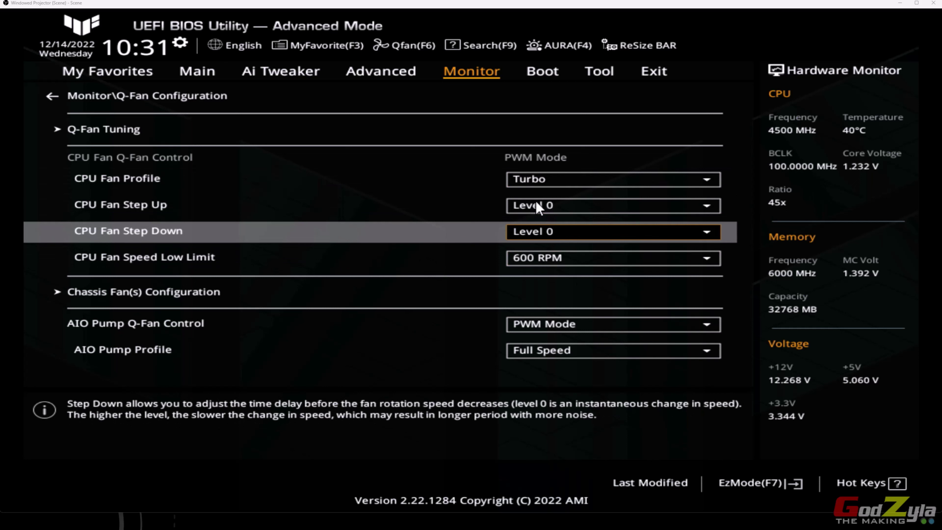
pyautogui.press('Down')
pyautogui.press('Down')
pyautogui.press('Down')
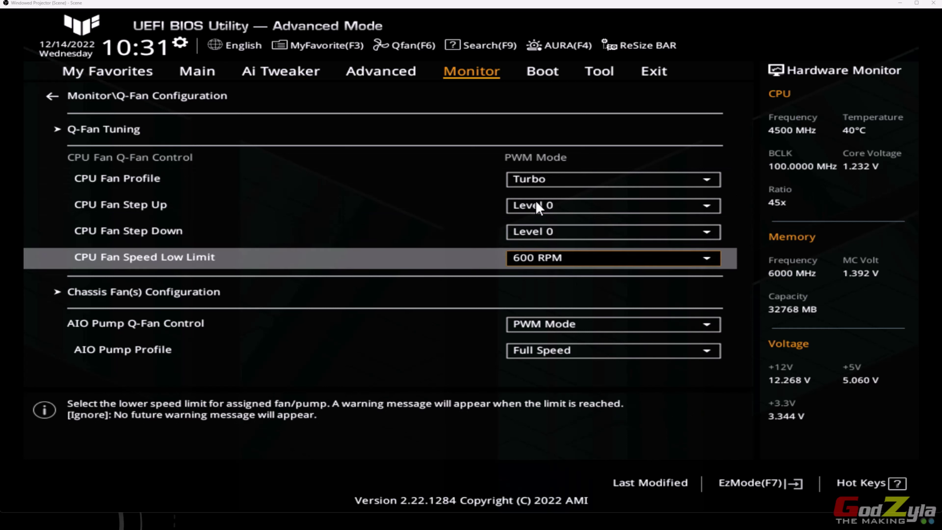
pyautogui.press('Down')
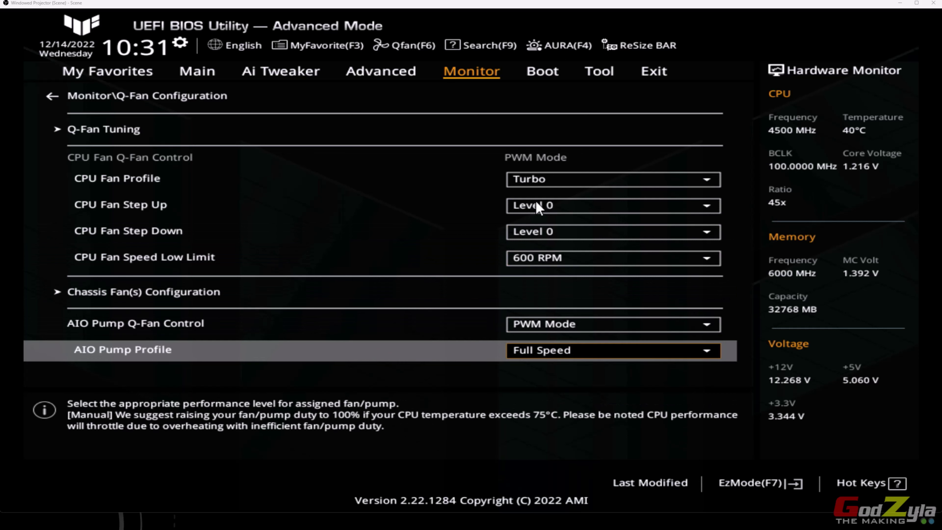
# Open Chassis Fan(s) Configuration and examine the Q-Fan control, profile, source, step and speed limit settings of Chassis Fans 1 to 3
pyautogui.press('Up')
pyautogui.press('Up')
pyautogui.press('Return')
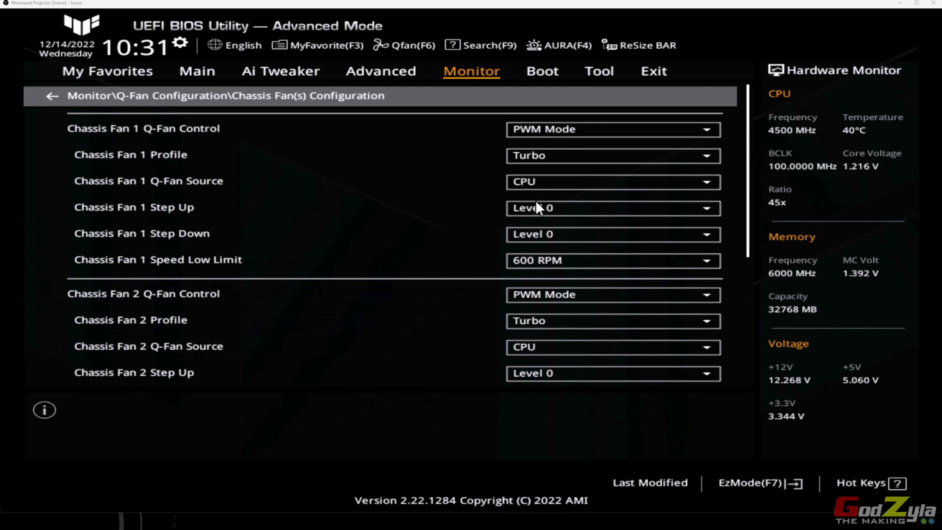
pyautogui.press('Down')
pyautogui.press('Down')
pyautogui.press('Down')
pyautogui.press('Down')
pyautogui.press('Down')
pyautogui.press('Down')
pyautogui.press('Down')
pyautogui.press('Down')
pyautogui.press('Down')
pyautogui.press('Down')
pyautogui.press('Down')
pyautogui.press('Down')
pyautogui.press('Down')
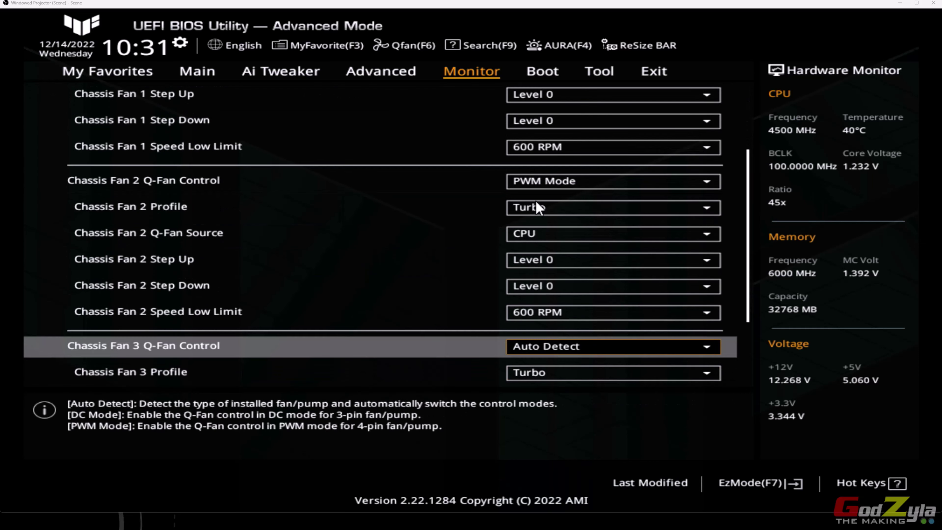
pyautogui.press('Down')
pyautogui.press('Down')
pyautogui.press('Down')
pyautogui.press('Down')
pyautogui.press('Down')
pyautogui.press('Up')
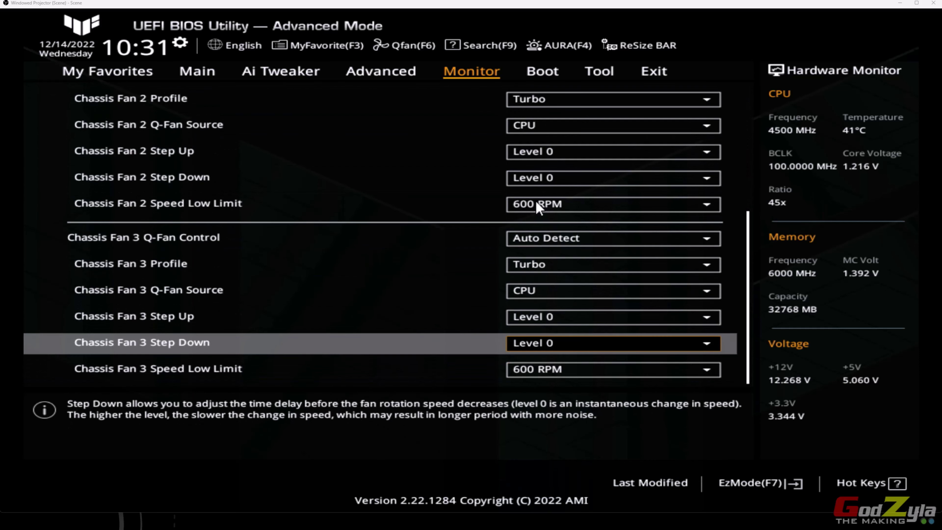